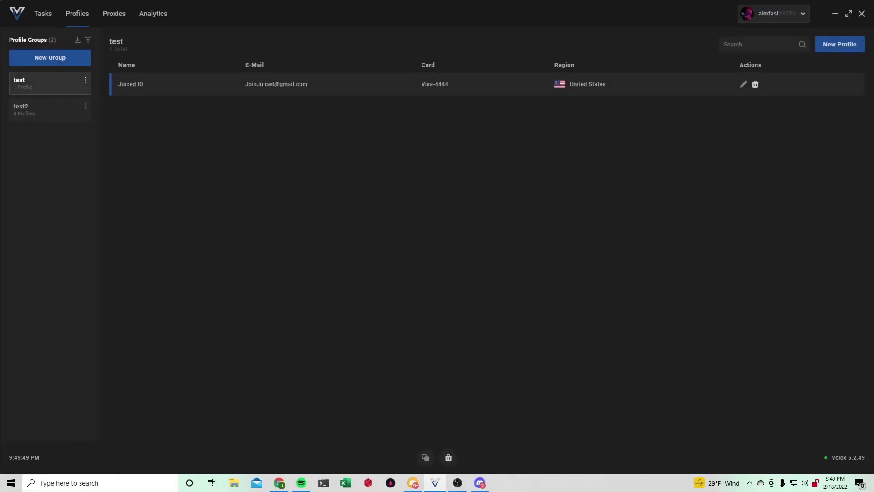
# View the Proxies page and look through the Analytics checkout history down to its oldest entries
pyautogui.click(114, 14)
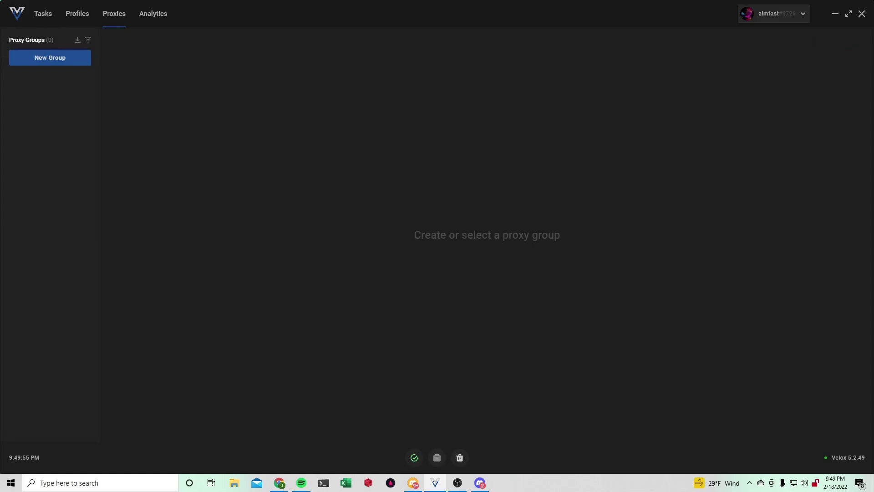
pyautogui.click(153, 14)
pyautogui.scroll(-12, 358, 158)
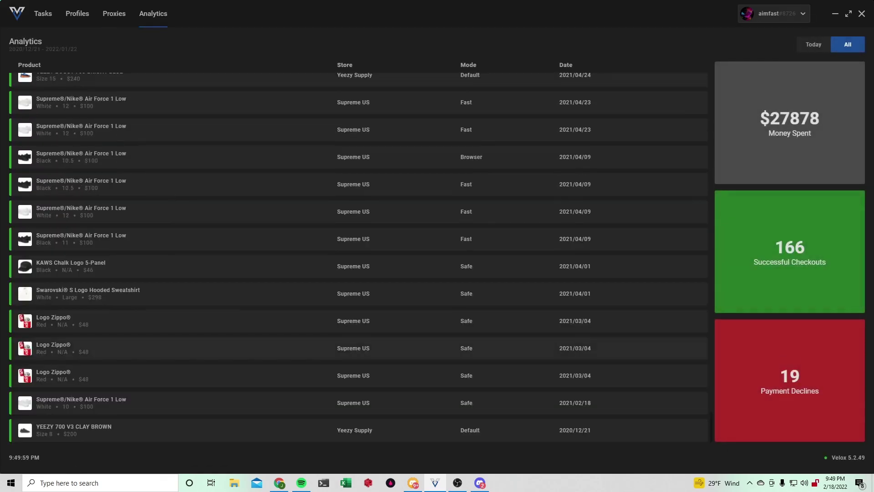
# Review the Discord webhook and the AYCD AutoSolve access token and API key fields in the settings
pyautogui.click(774, 14)
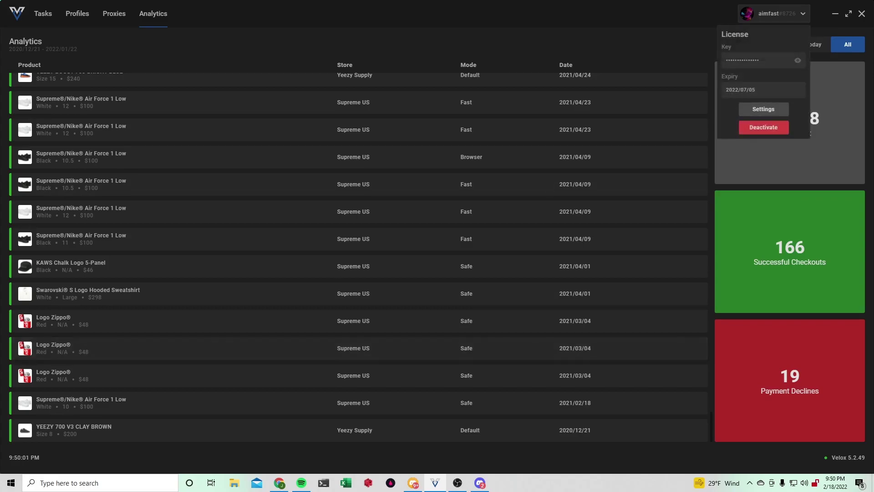
pyautogui.click(764, 109)
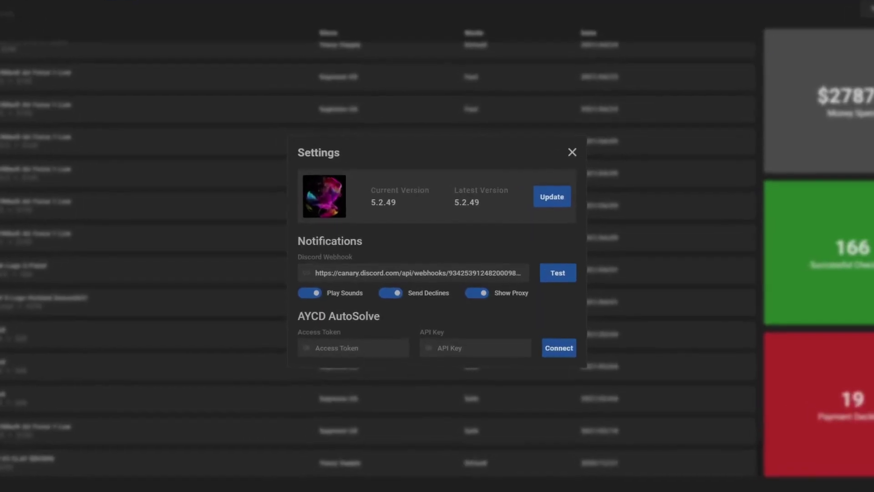
pyautogui.click(535, 204)
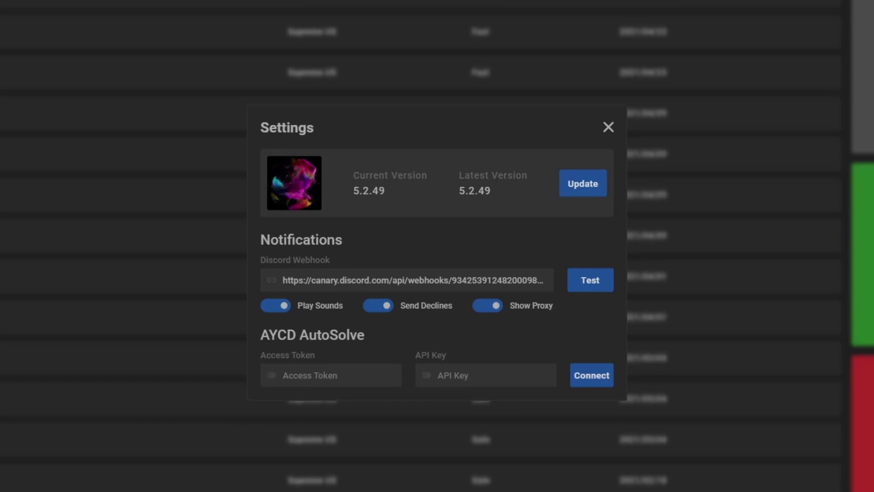
pyautogui.moveTo(321, 281); pyautogui.dragTo(467, 280)
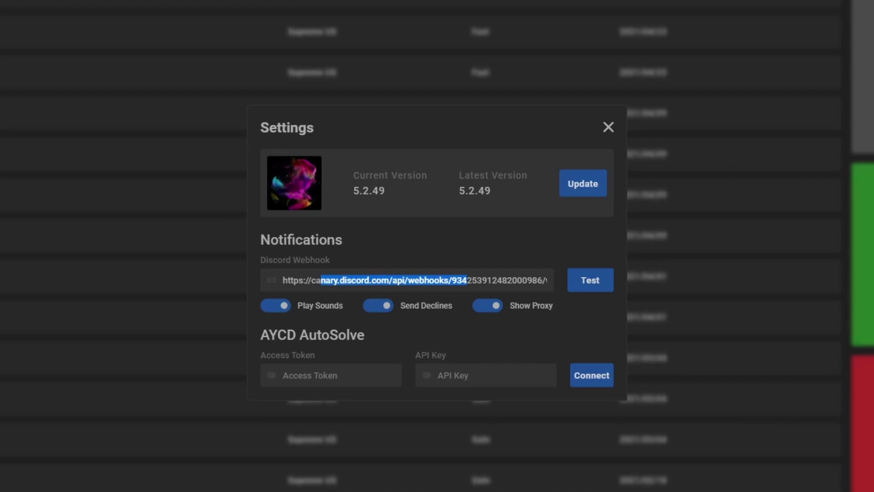
pyautogui.click(331, 375)
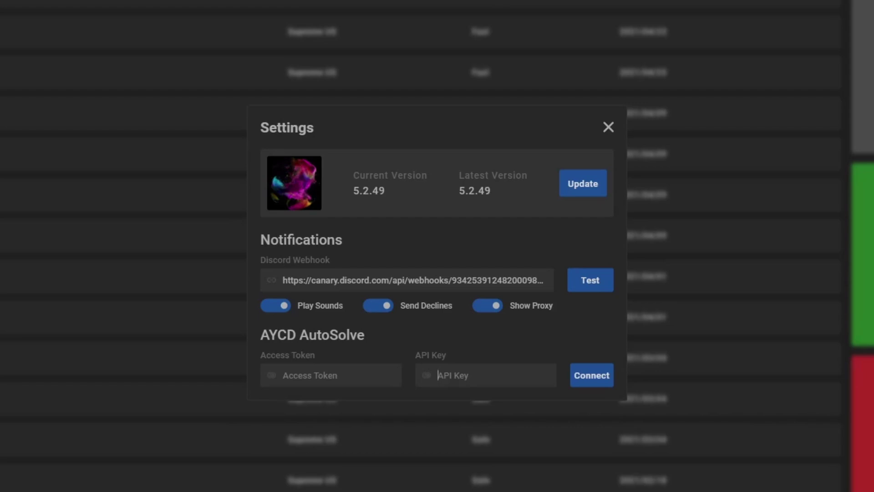
pyautogui.click(486, 375)
pyautogui.click(609, 127)
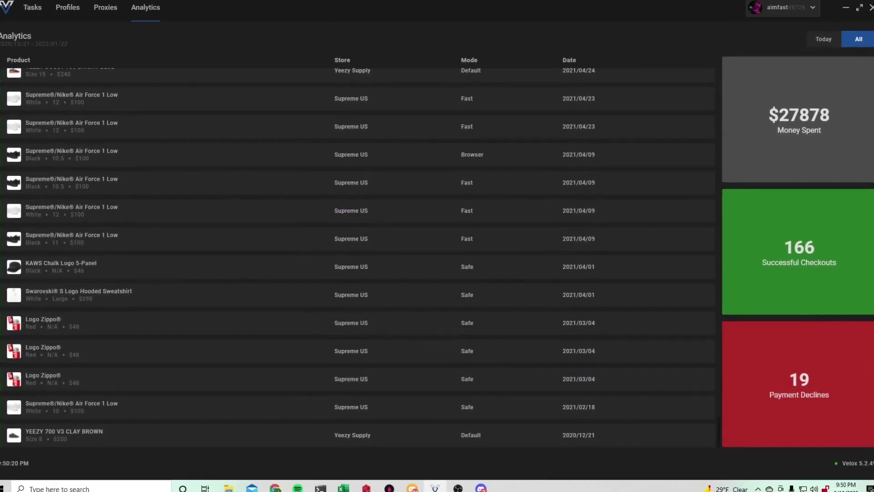
# Review the general and shipping details of the Juiced IO profile in the test profile group
pyautogui.click(77, 13)
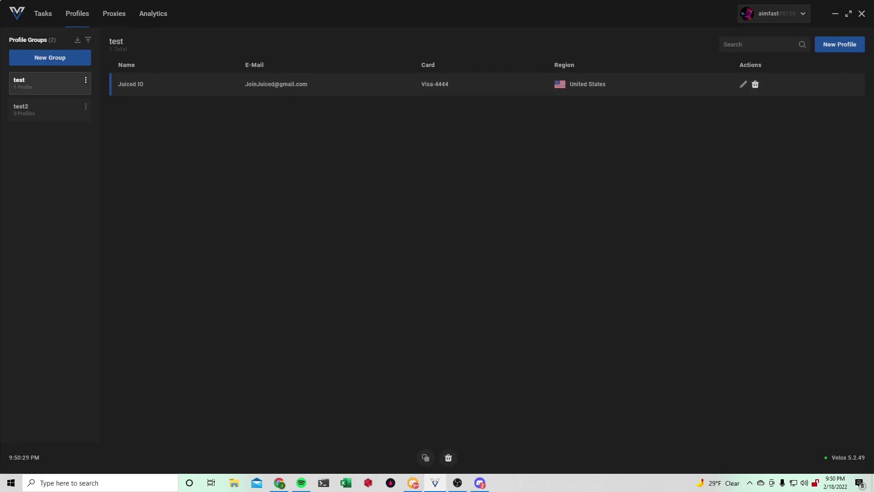
pyautogui.click(743, 84)
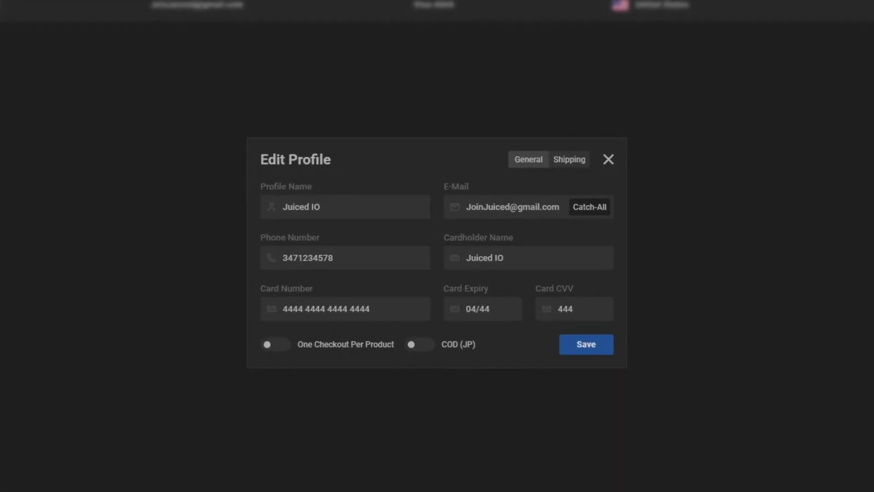
pyautogui.click(569, 160)
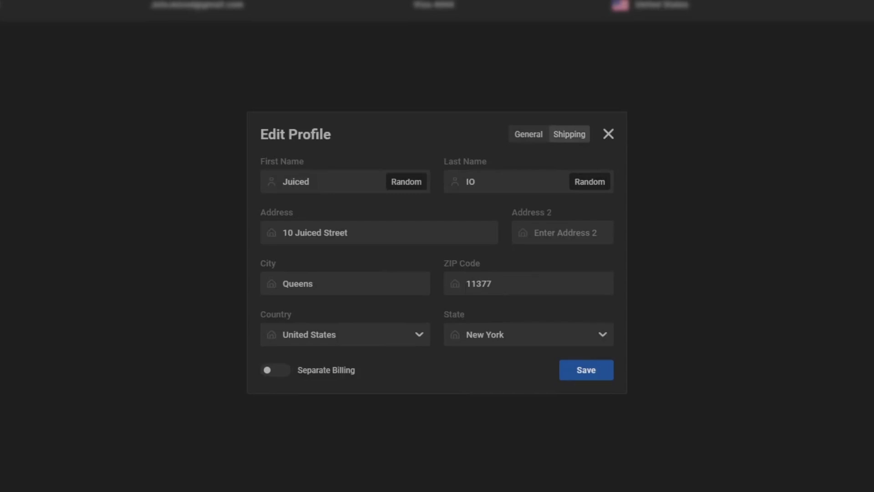
pyautogui.click(609, 134)
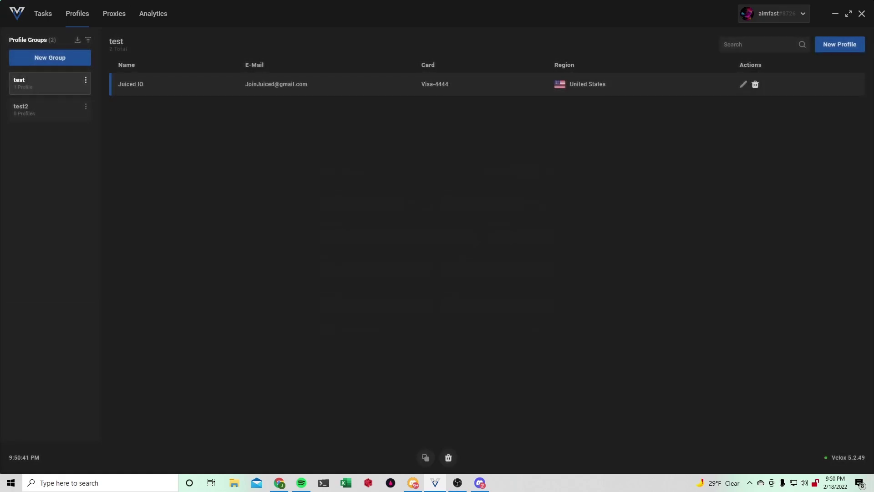
# Create a task group named Supreme Week 2 with the default delays for the Supreme store
pyautogui.click(43, 14)
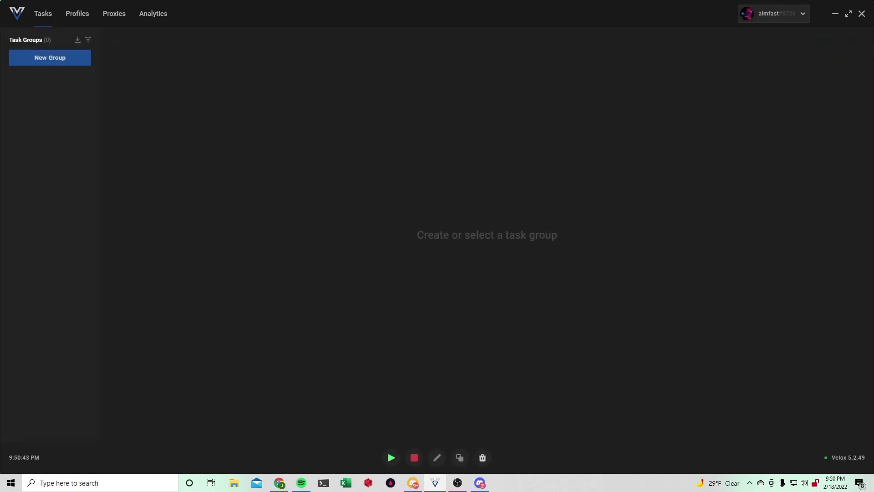
pyautogui.click(50, 58)
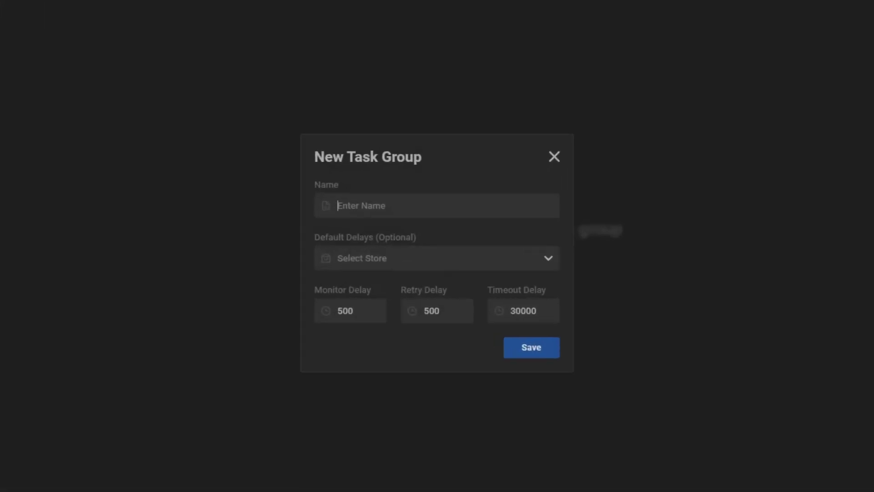
pyautogui.write('Supreme Week 2')
pyautogui.click(438, 259)
pyautogui.click(437, 284)
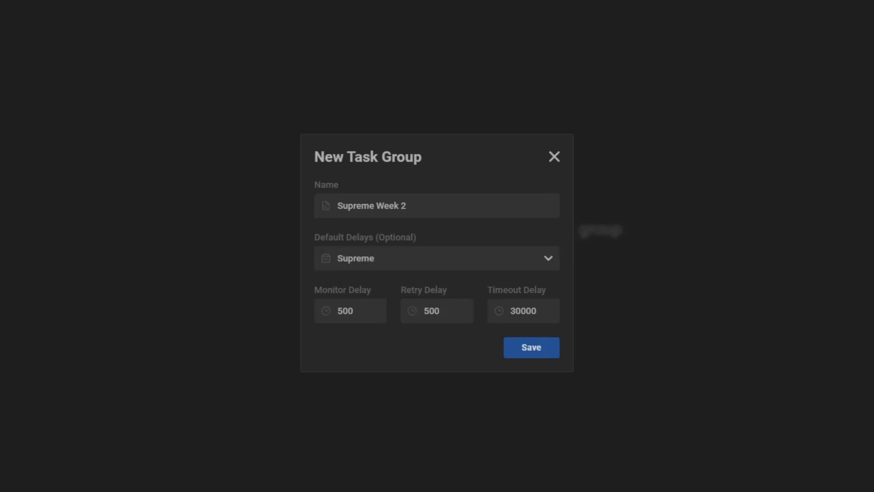
pyautogui.click(531, 347)
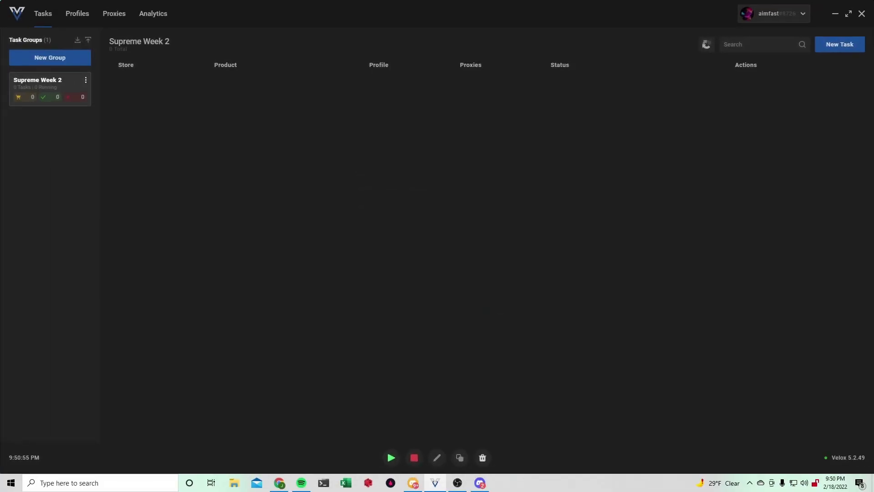
# Start a new task in the Supreme Week 2 group with store Supreme US and mode Fast
pyautogui.click(840, 45)
pyautogui.click(375, 220)
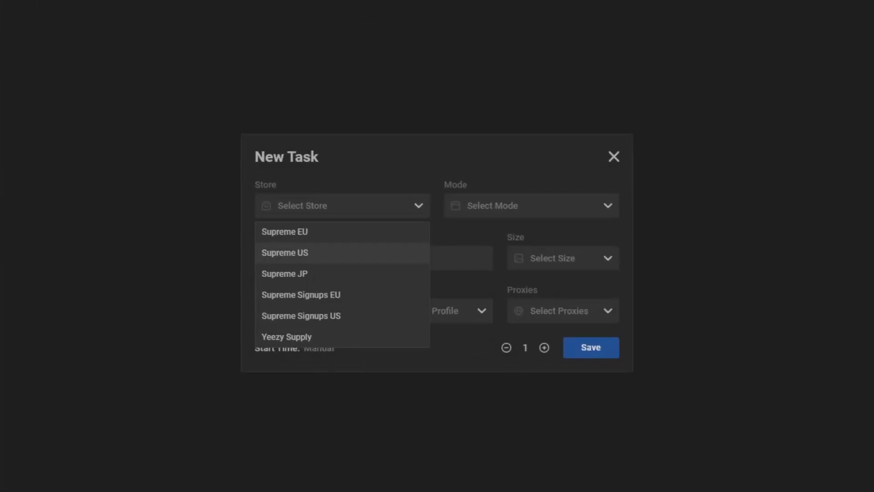
pyautogui.click(343, 253)
pyautogui.click(531, 153)
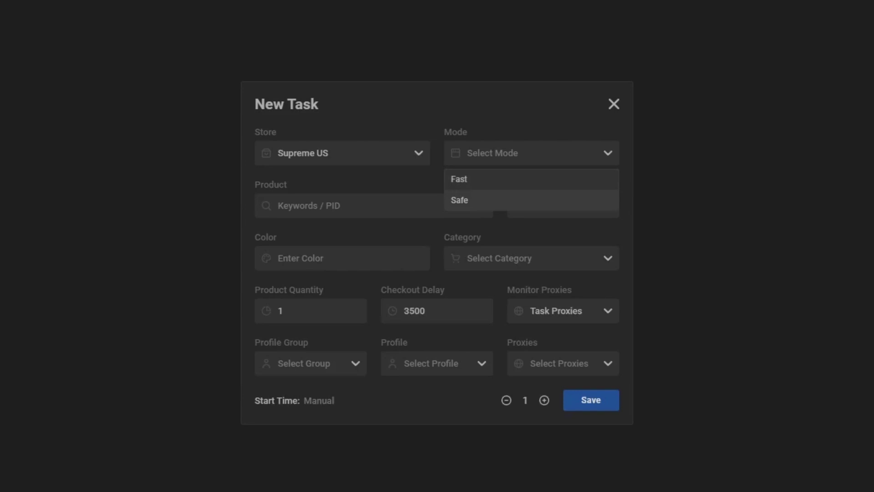
pyautogui.click(531, 179)
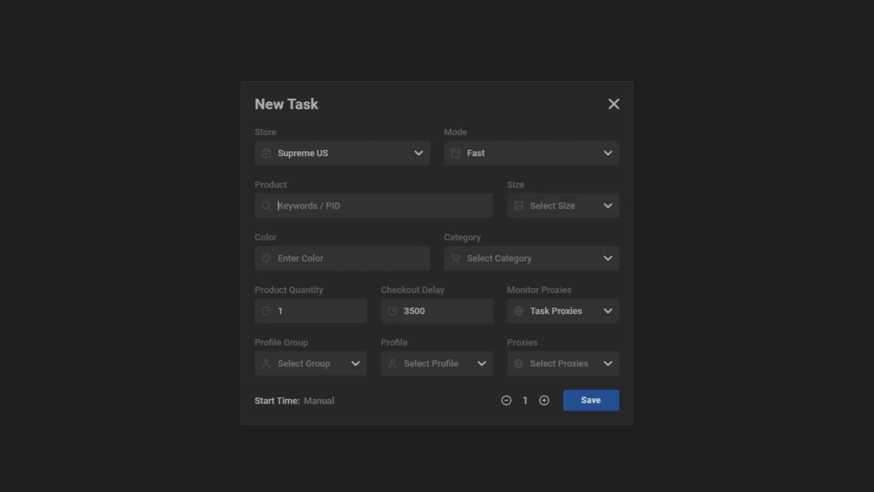
# Set the new task's product keywords to Box,logo,tee and its size to Random
pyautogui.write('Box.')
pyautogui.write(',logo,tee')
pyautogui.click(564, 206)
pyautogui.click(563, 231)
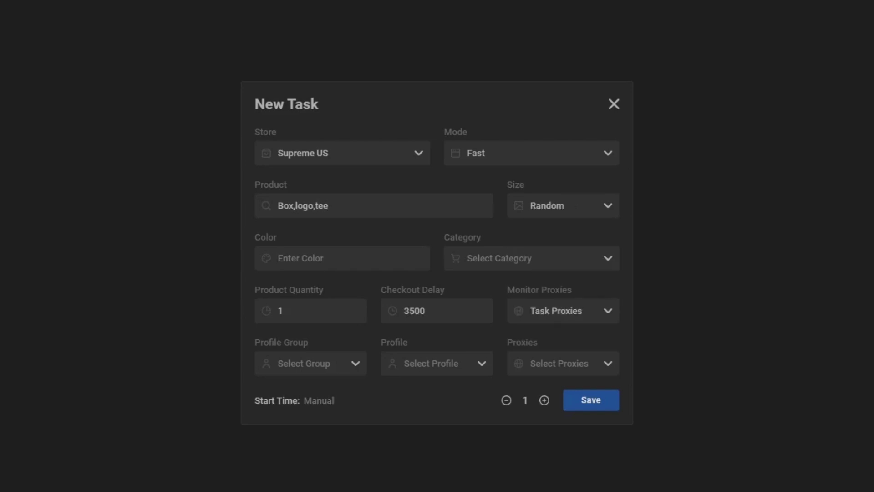
# Set the new task's color to black and its category to T-Shirts
pyautogui.write('black')
pyautogui.click(531, 258)
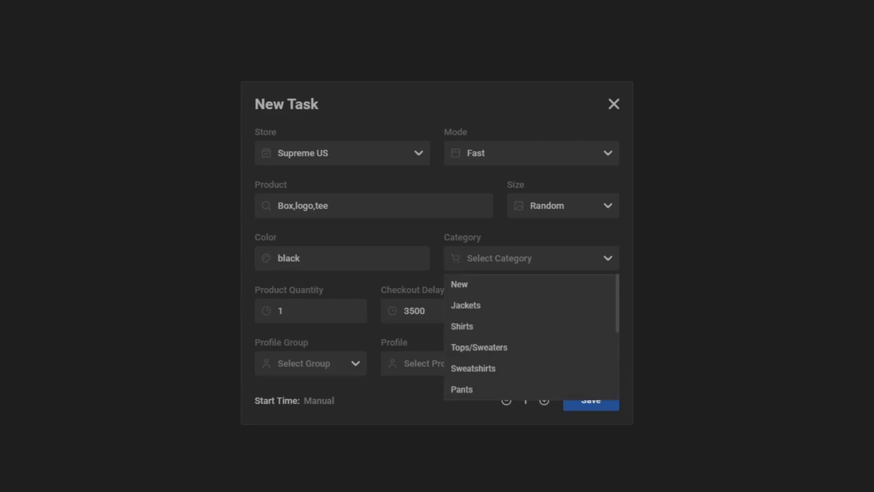
pyautogui.scroll(-3, 531, 371)
pyautogui.click(530, 291)
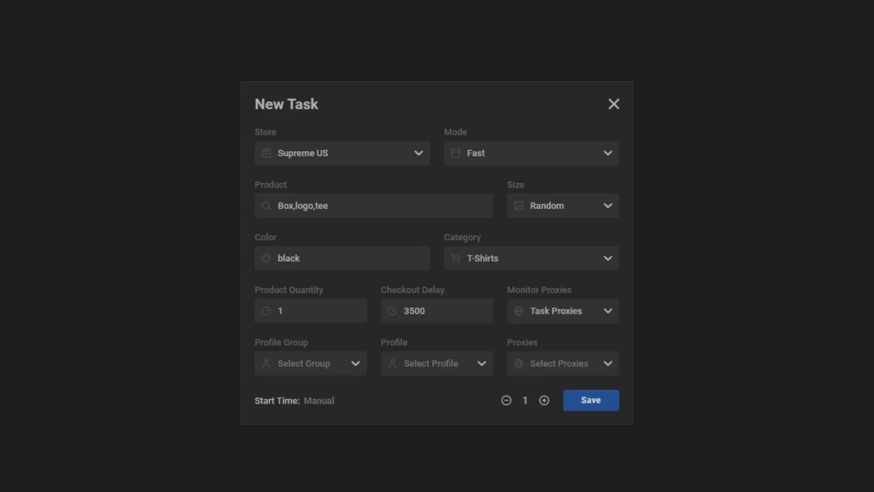
# Check which options the new task offers for monitor proxies and for task proxies
pyautogui.click(563, 311)
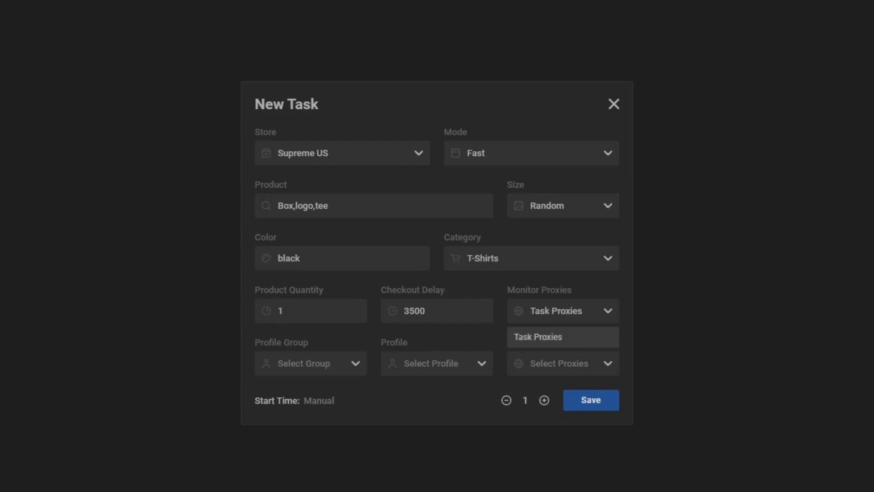
pyautogui.click(564, 337)
pyautogui.click(563, 311)
pyautogui.click(563, 311)
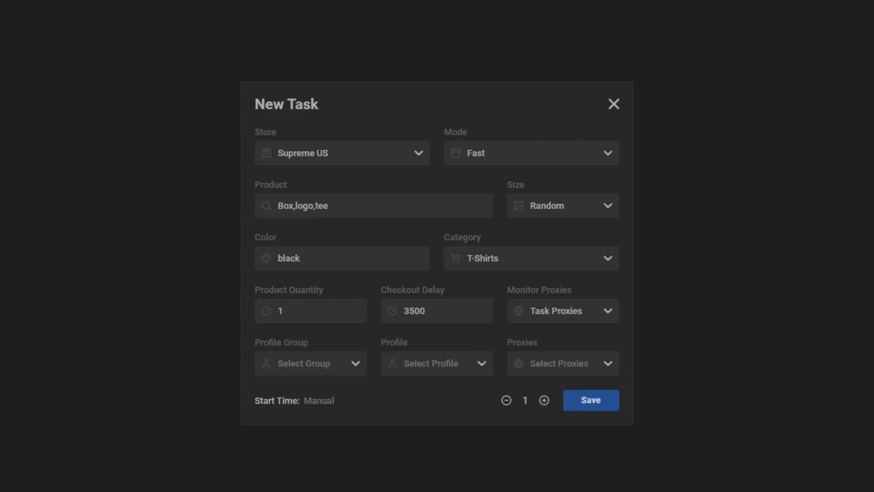
pyautogui.click(563, 363)
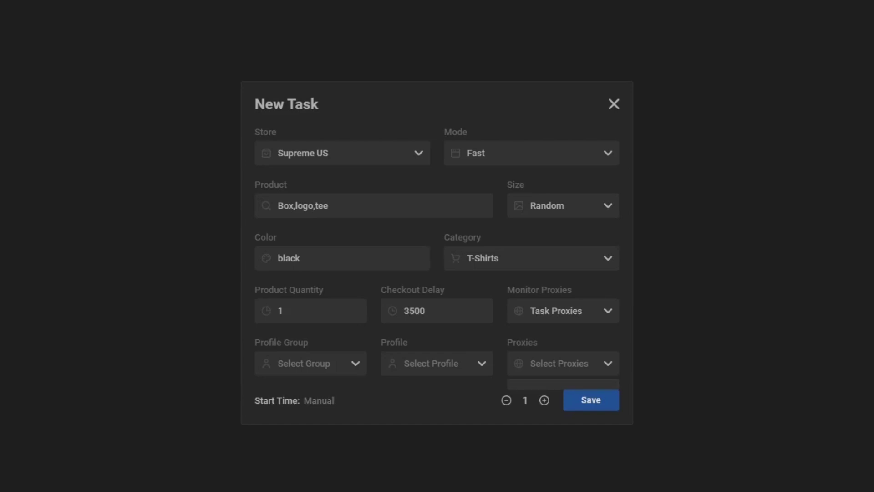
pyautogui.click(564, 363)
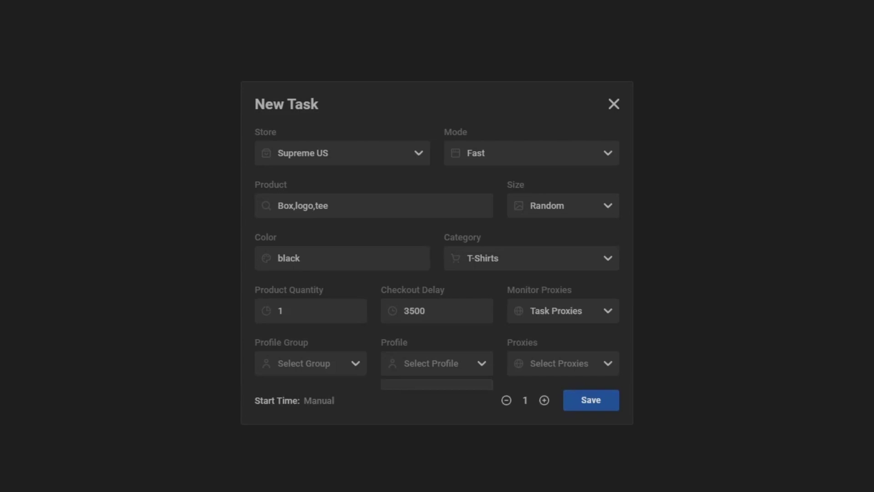
# Assign the Juiced IO profile from the test profile group to the new task and save it
pyautogui.click(310, 363)
pyautogui.click(310, 389)
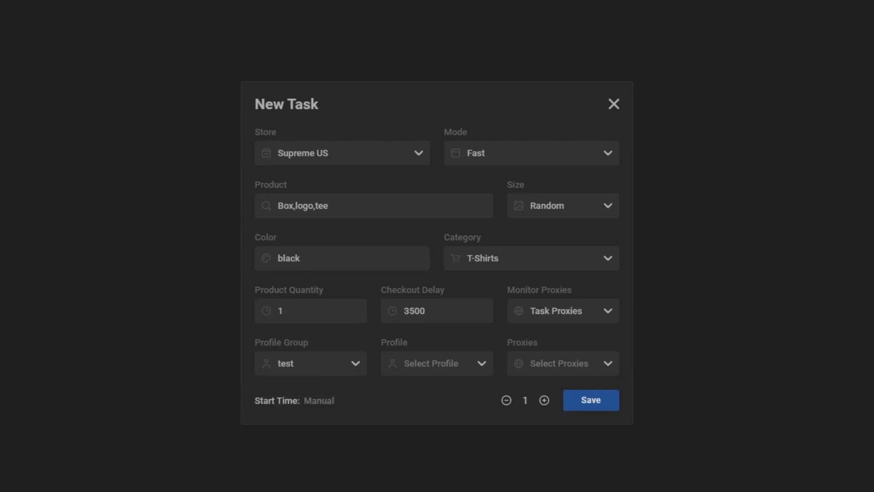
pyautogui.click(437, 363)
pyautogui.click(437, 411)
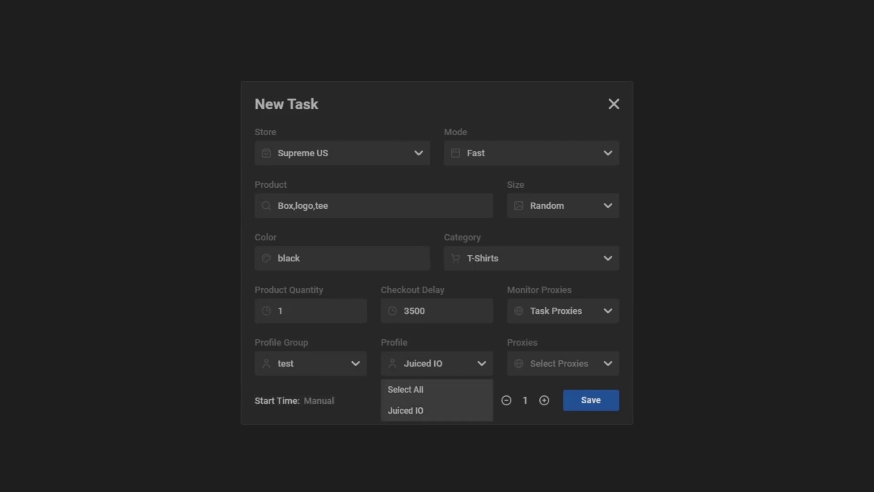
pyautogui.click(437, 363)
pyautogui.click(563, 364)
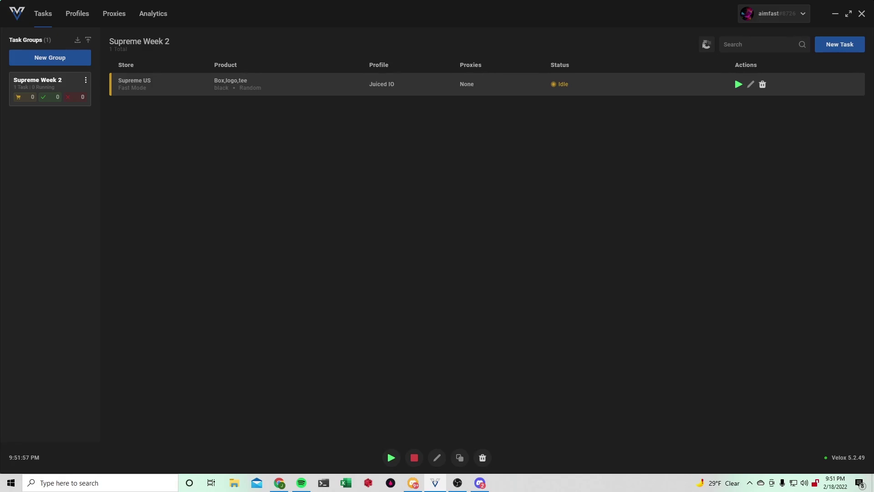
# Check the monitor proxy options of the saved Supreme US task and close it without saving
pyautogui.click(751, 85)
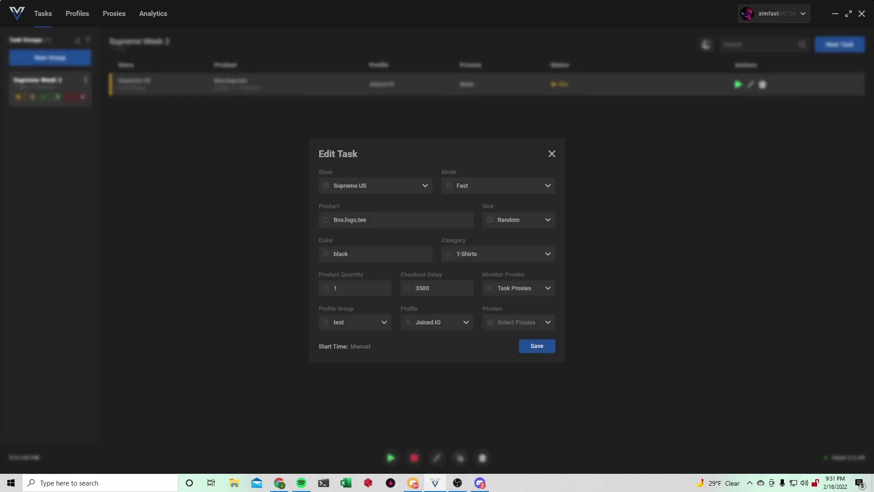
pyautogui.click(519, 288)
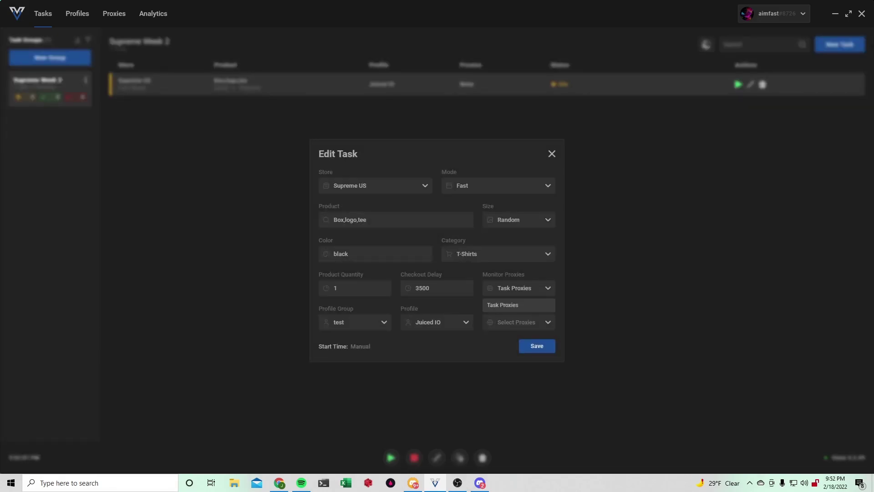
pyautogui.click(519, 305)
pyautogui.click(552, 154)
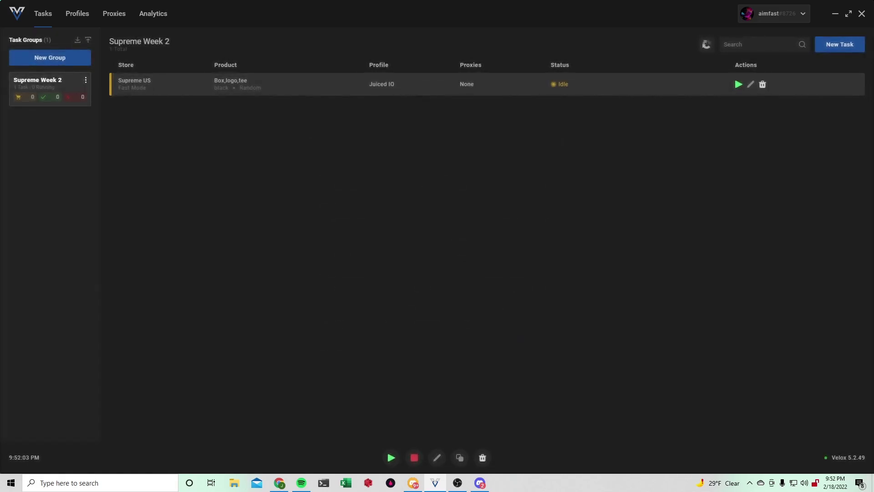
# Create a proxy group named ISPS
pyautogui.click(114, 14)
pyautogui.click(50, 58)
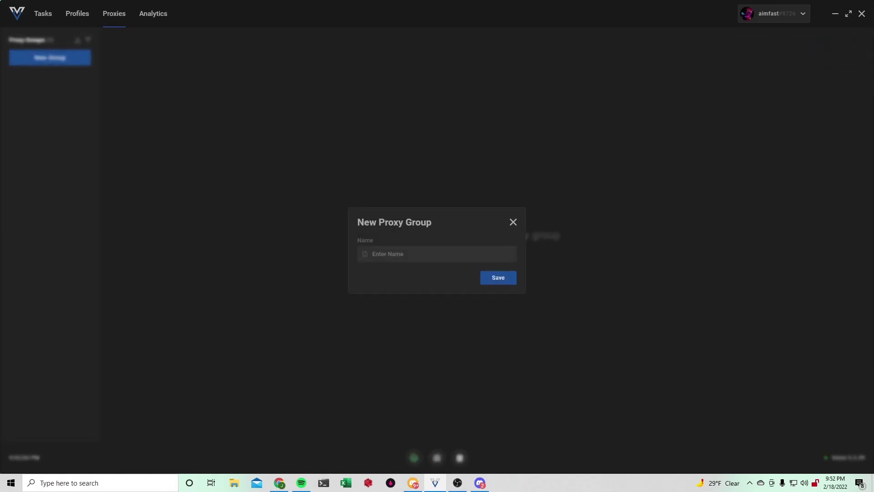
pyautogui.write('ISPS')
pyautogui.press('Return')
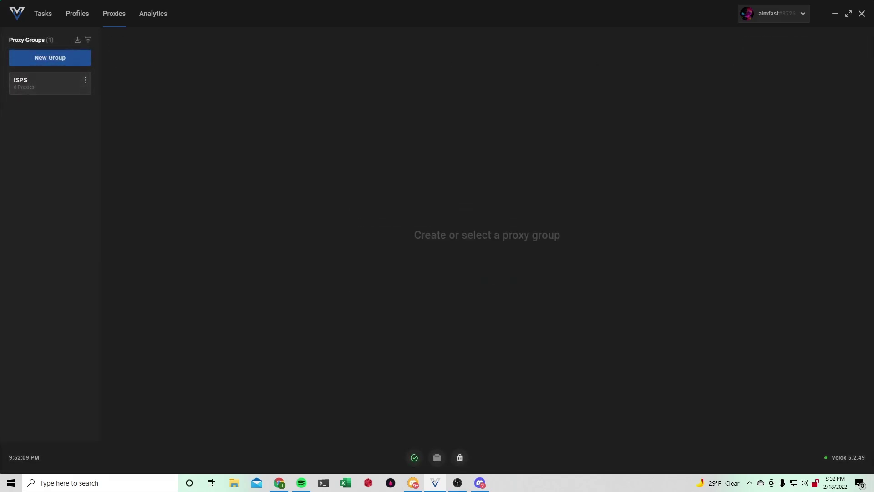
# Check the entry format for adding proxies to the ISPS group and close the form without saving
pyautogui.click(840, 44)
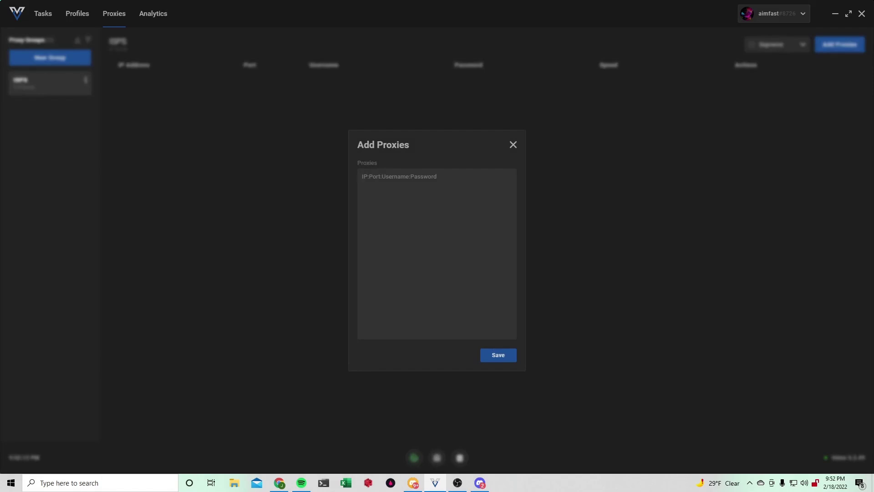
pyautogui.press('Escape')
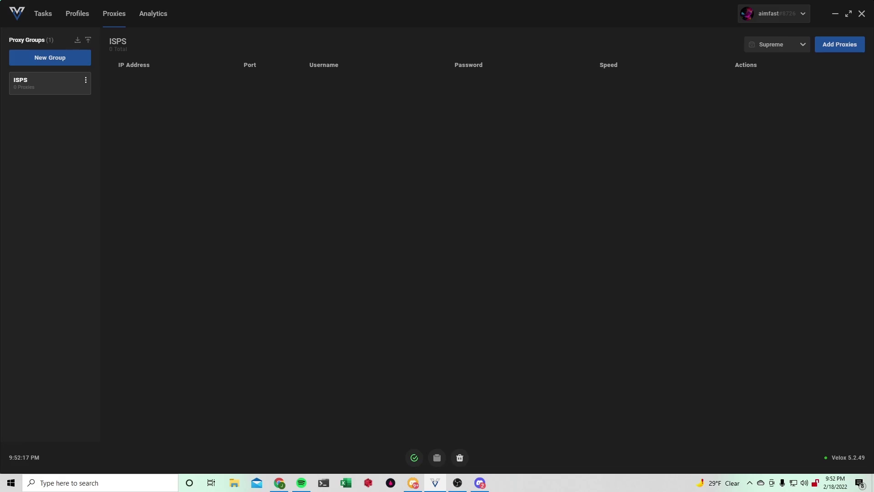
# Check which proxy groups the Supreme US task in Supreme Week 2 offers and close it without saving
pyautogui.click(43, 14)
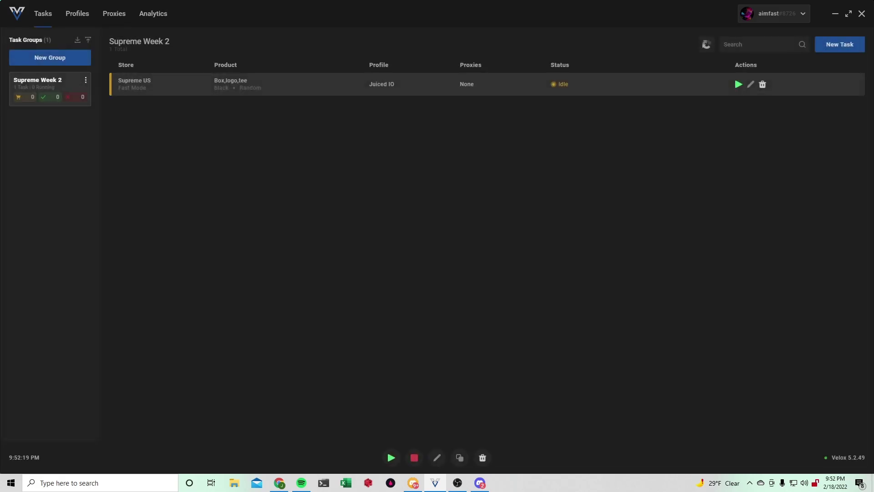
pyautogui.click(750, 84)
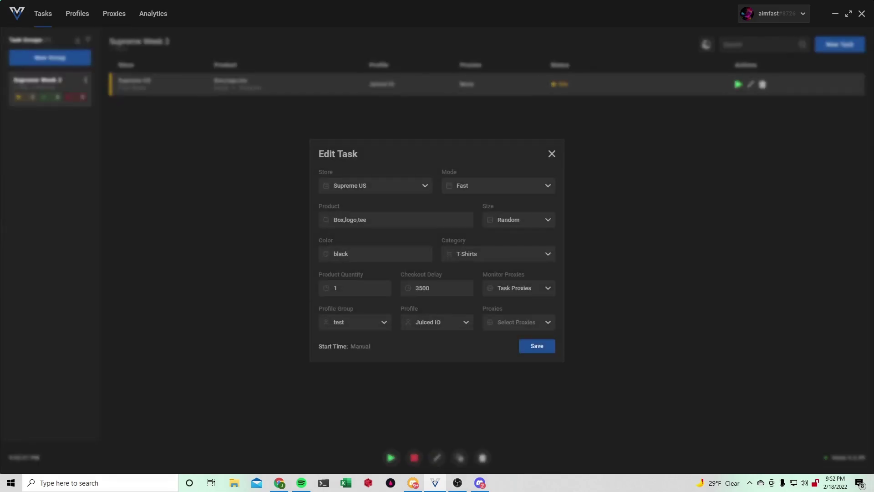
pyautogui.click(518, 322)
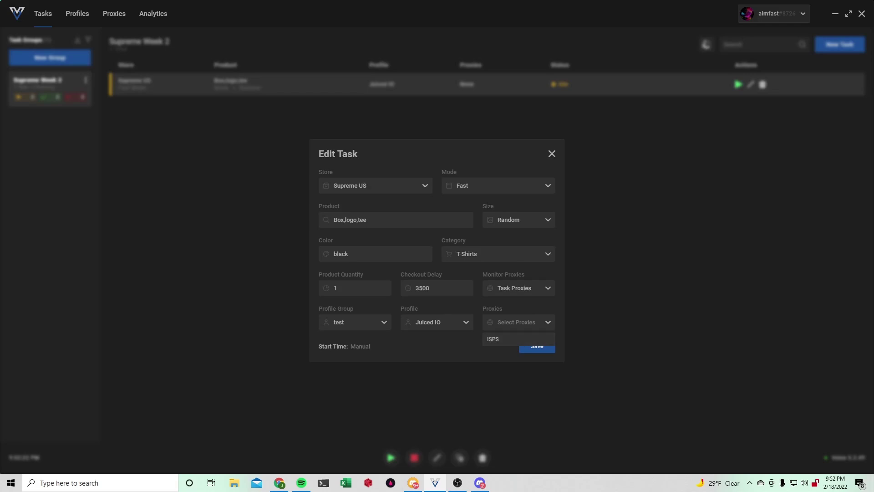
pyautogui.click(518, 322)
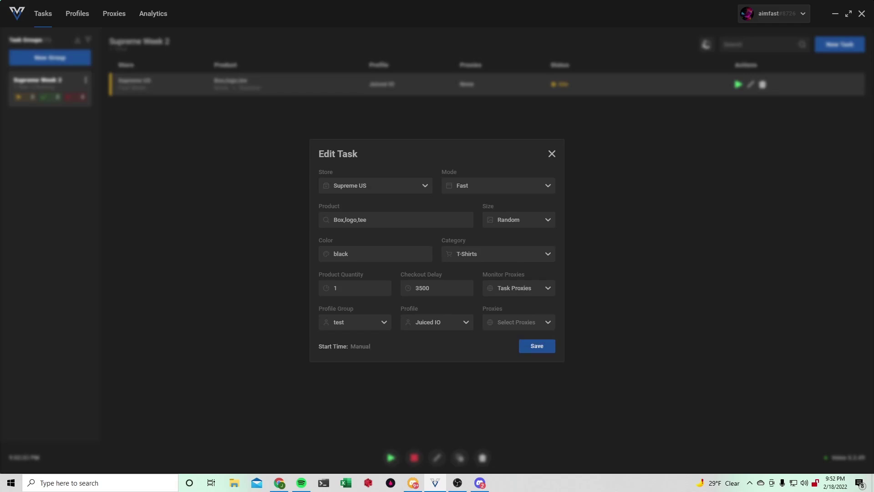
pyautogui.click(552, 154)
pyautogui.press('Escape')
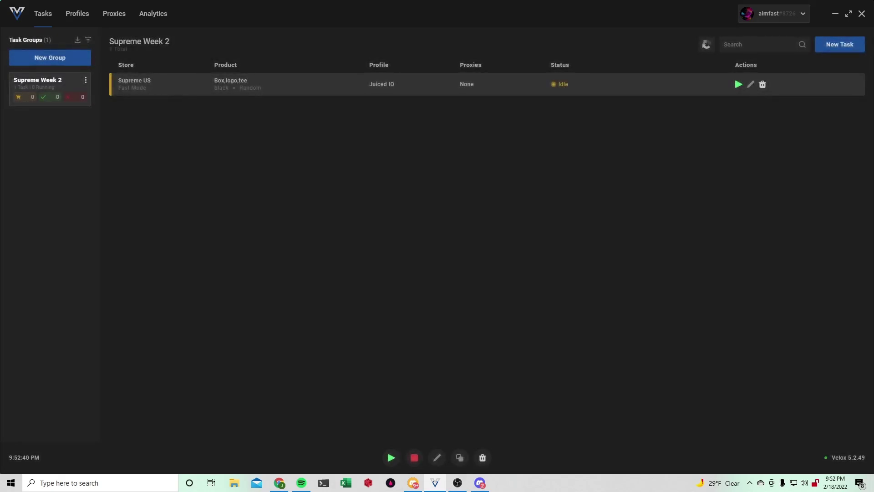
# Check the mode options of the Supreme US task and close it without saving
pyautogui.click(751, 84)
pyautogui.click(498, 186)
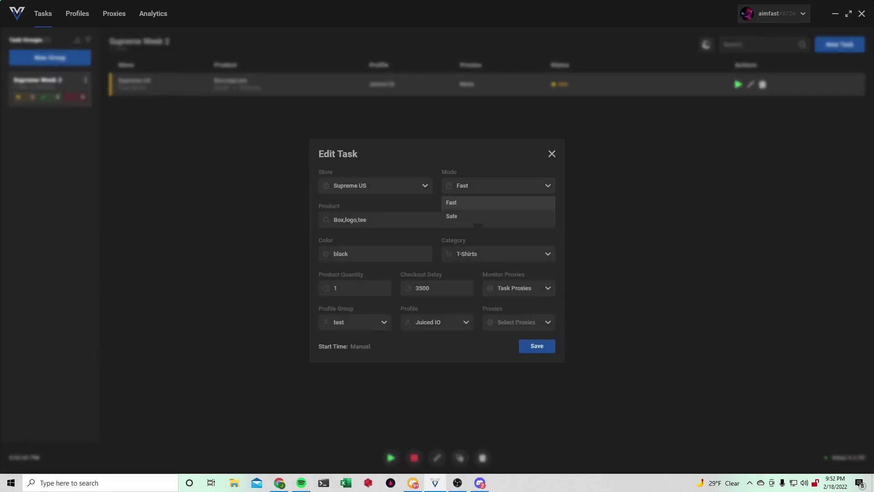
pyautogui.click(552, 154)
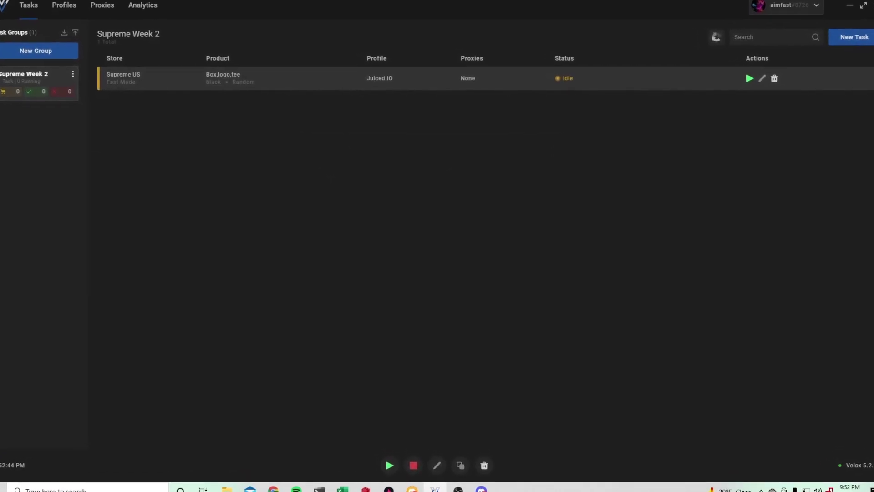
# Create a task group named Yeezy Supply Blushes with the default delays for the Yeezy Supply store
pyautogui.click(49, 58)
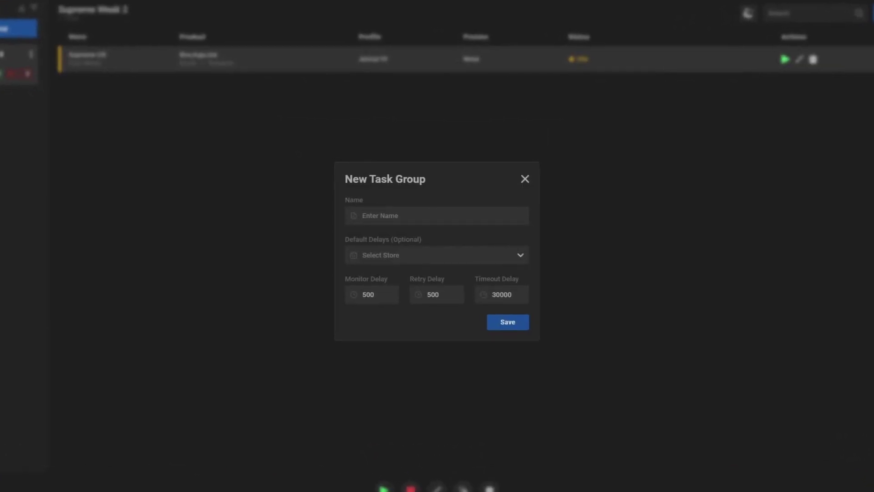
pyautogui.write('Yeezy')
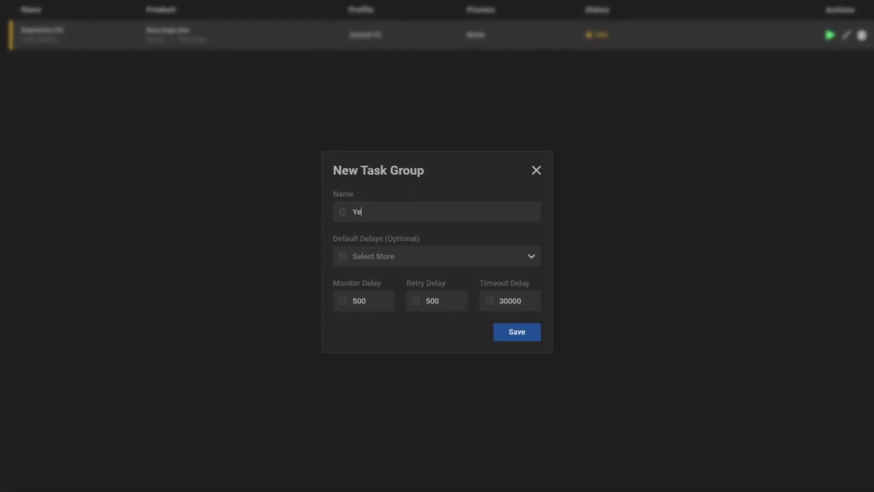
pyautogui.write(' Supply ')
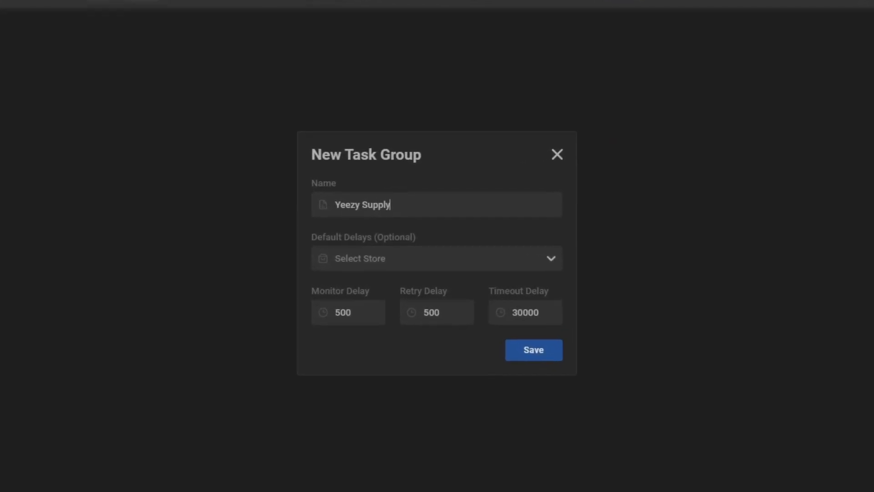
pyautogui.write('Blushes')
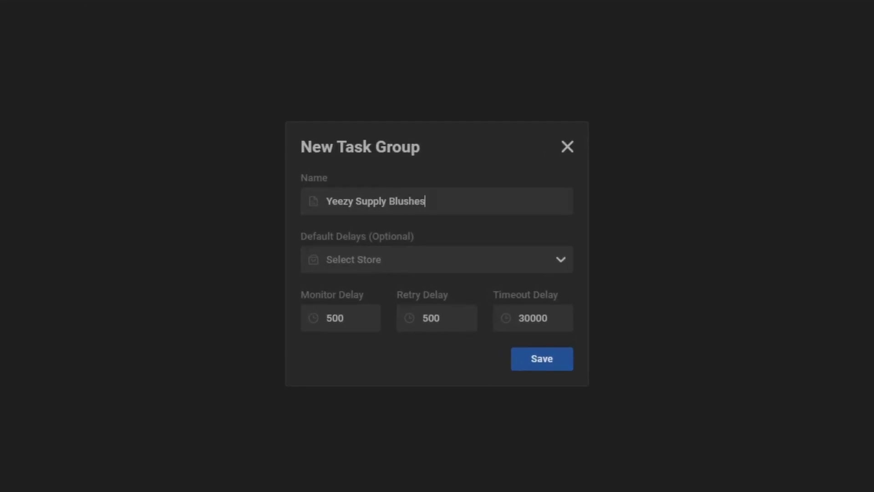
pyautogui.click(437, 259)
pyautogui.click(437, 312)
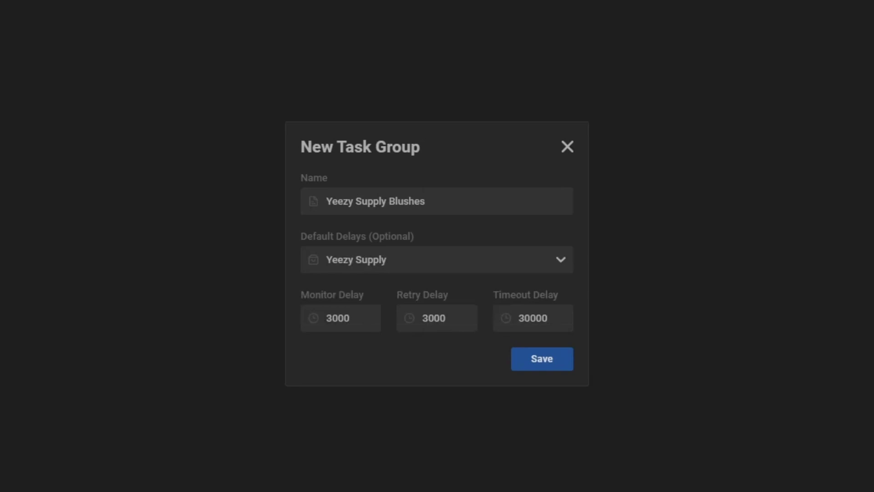
pyautogui.press('Tab')
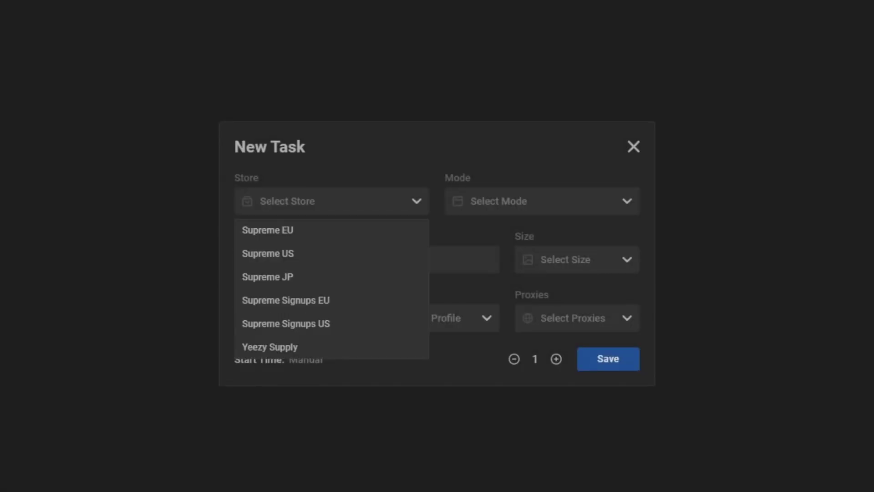
# Fill in a new task for the Yeezy Supply store with product DB2908 and Random size
pyautogui.click(332, 348)
pyautogui.click(543, 201)
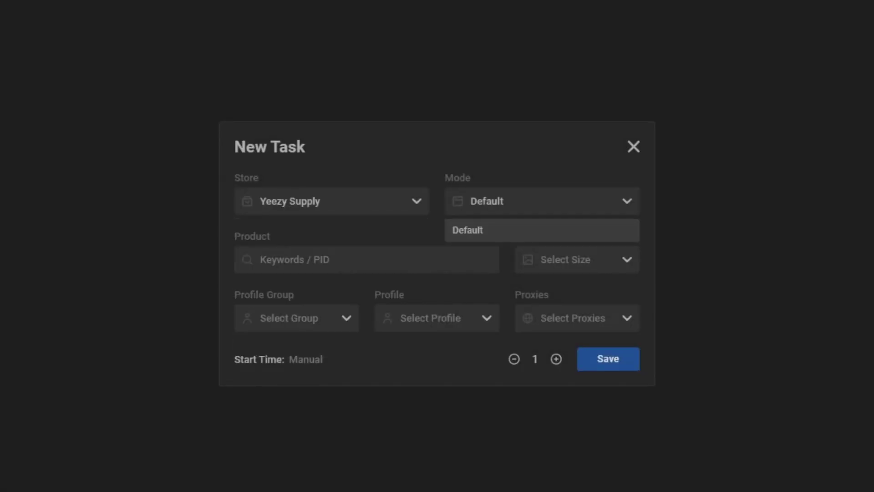
pyautogui.click(542, 230)
pyautogui.click(366, 260)
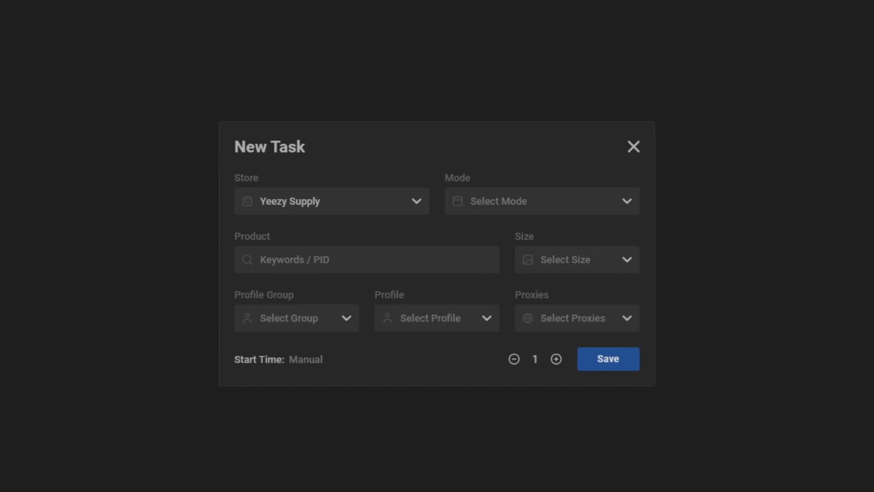
pyautogui.write('DB2908')
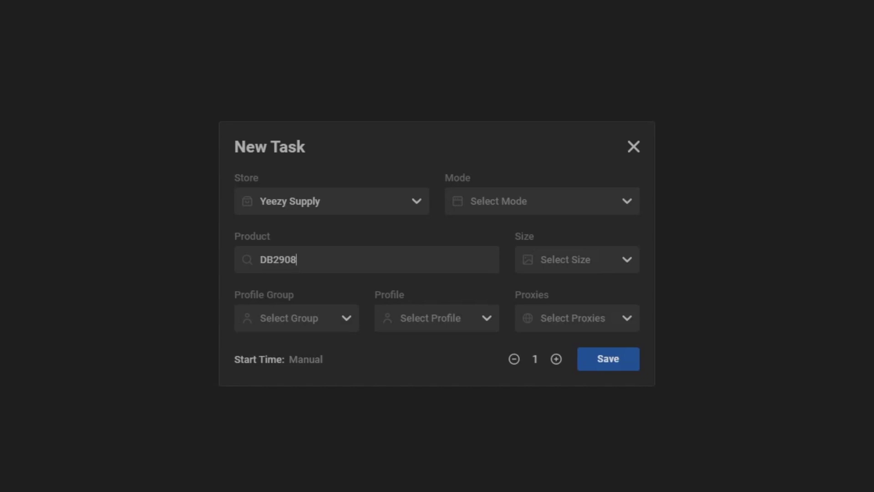
pyautogui.click(577, 259)
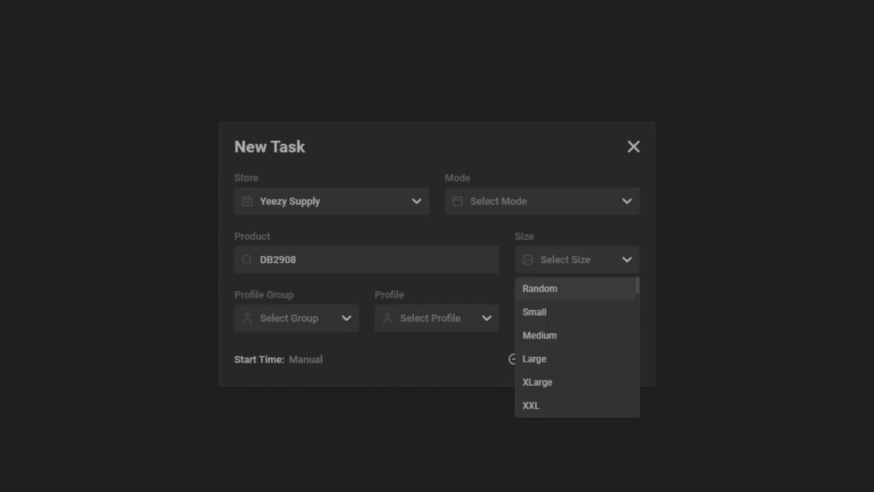
pyautogui.click(577, 289)
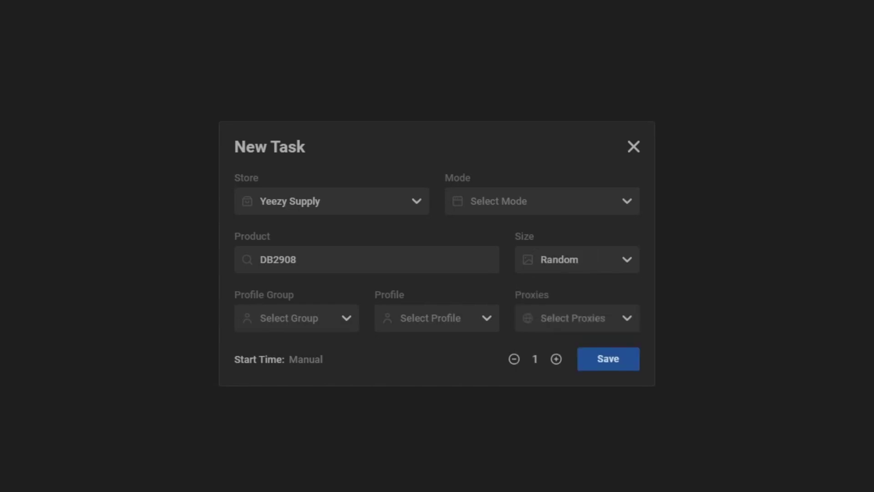
# Assign the Juiced IO profile from the test group, the ISPS proxies and the Default mode to the new Yeezy Supply task
pyautogui.click(297, 318)
pyautogui.click(297, 347)
pyautogui.click(438, 319)
pyautogui.click(437, 370)
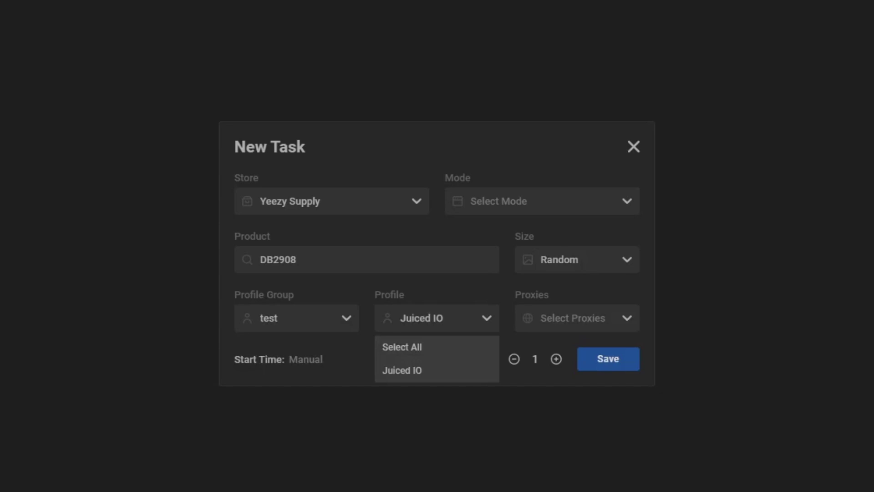
pyautogui.click(577, 318)
pyautogui.click(577, 347)
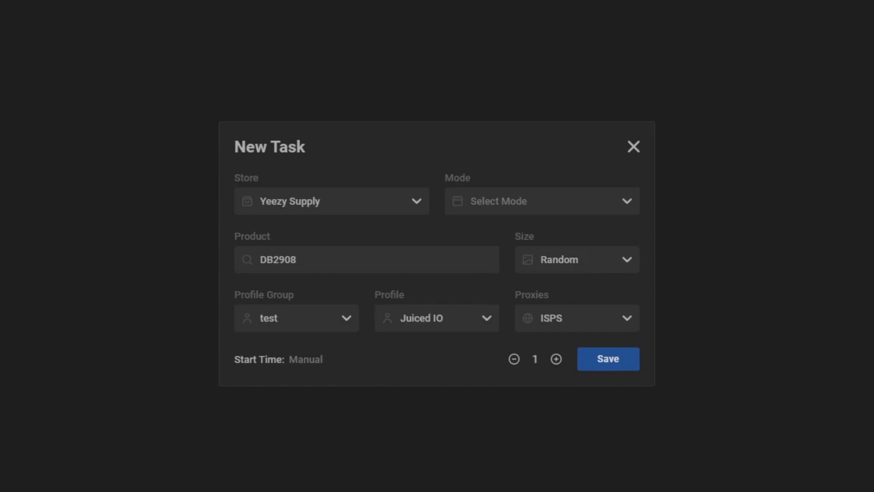
pyautogui.click(542, 201)
pyautogui.click(542, 230)
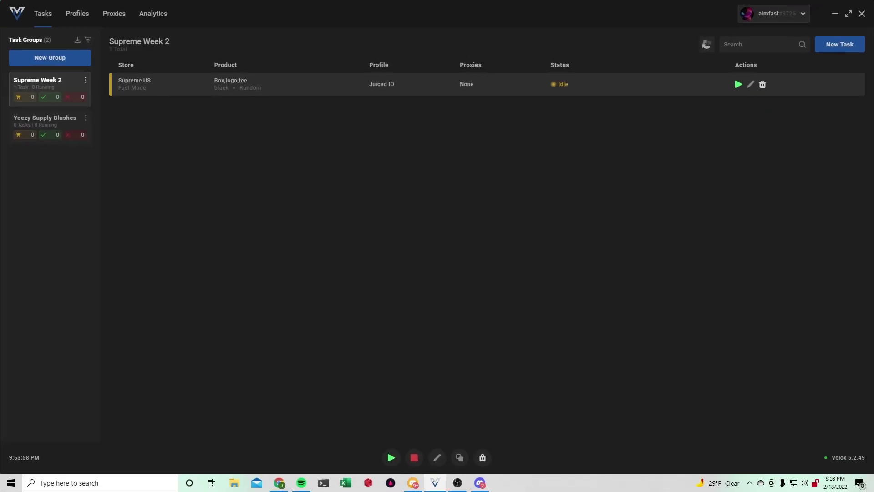
# Create a captcha solver named wavvy without a proxy
pyautogui.click(707, 44)
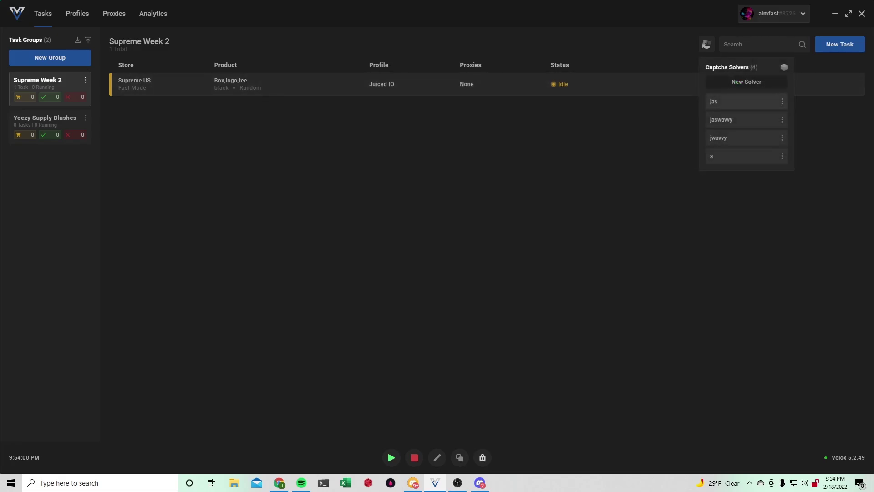
pyautogui.click(746, 82)
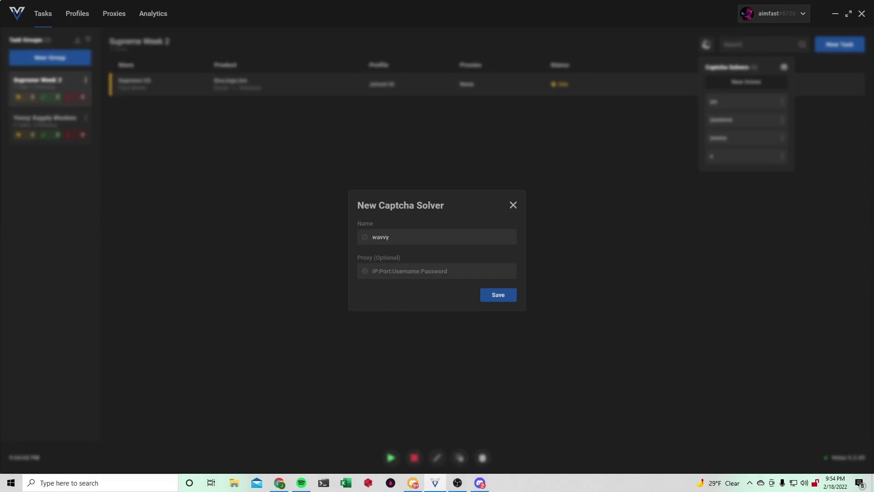
pyautogui.press('Return')
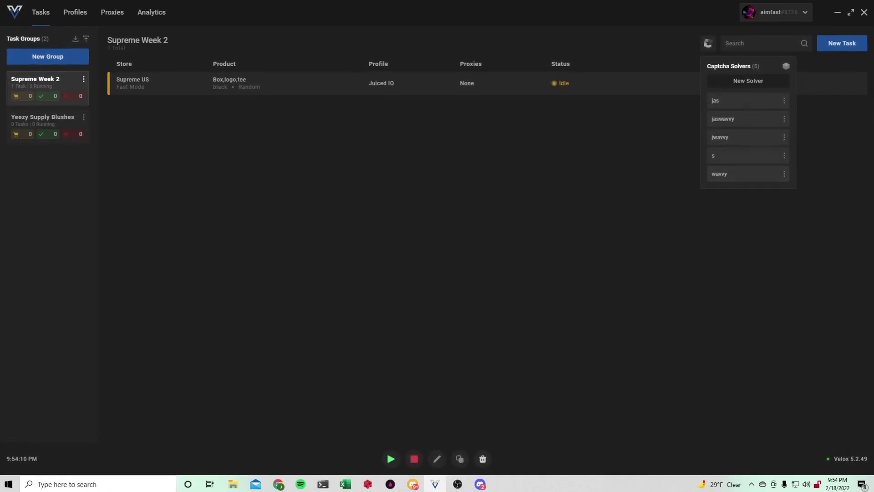
# Run the V3 Score test in the jwavvy captcha solver and examine the resulting reCAPTCHA score
pyautogui.click(743, 175)
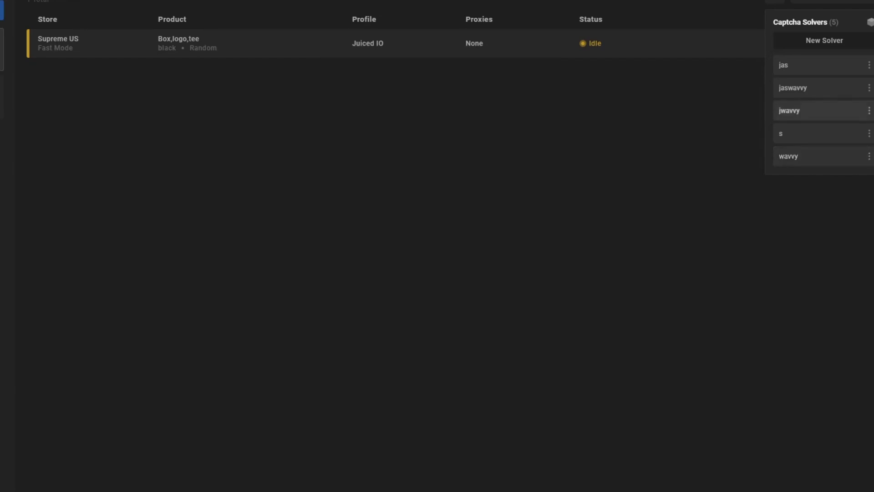
pyautogui.click(820, 110)
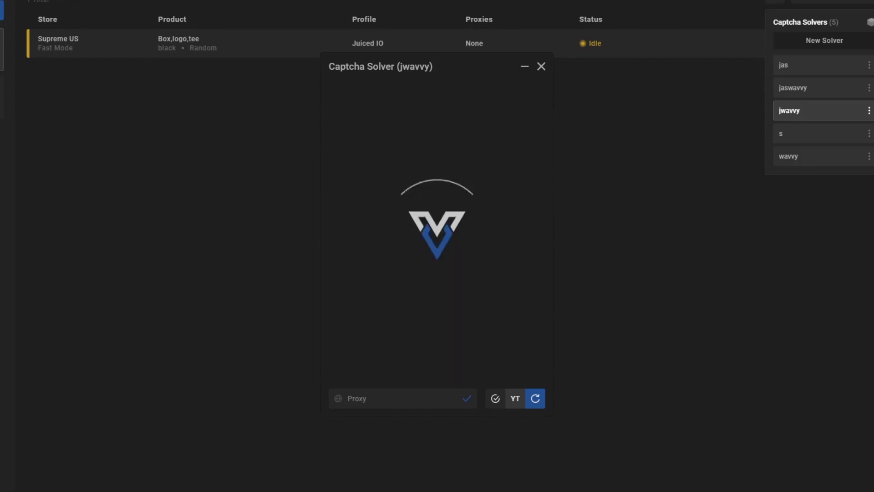
pyautogui.click(496, 398)
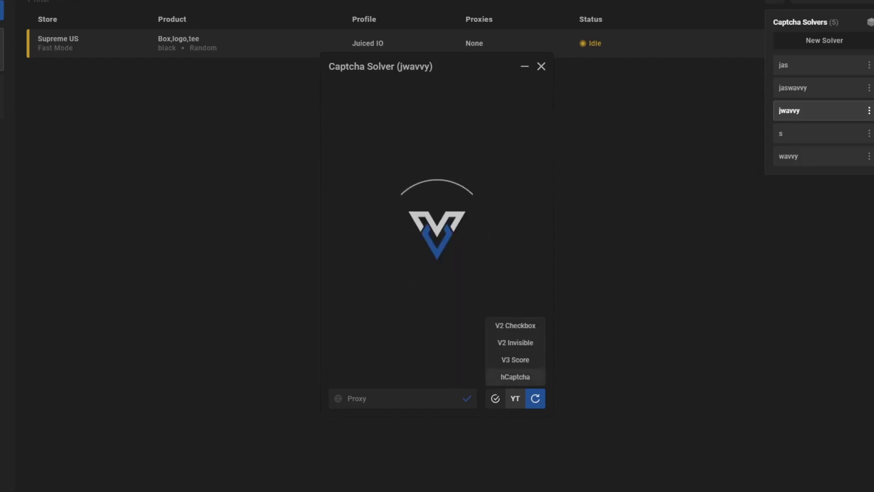
pyautogui.click(515, 360)
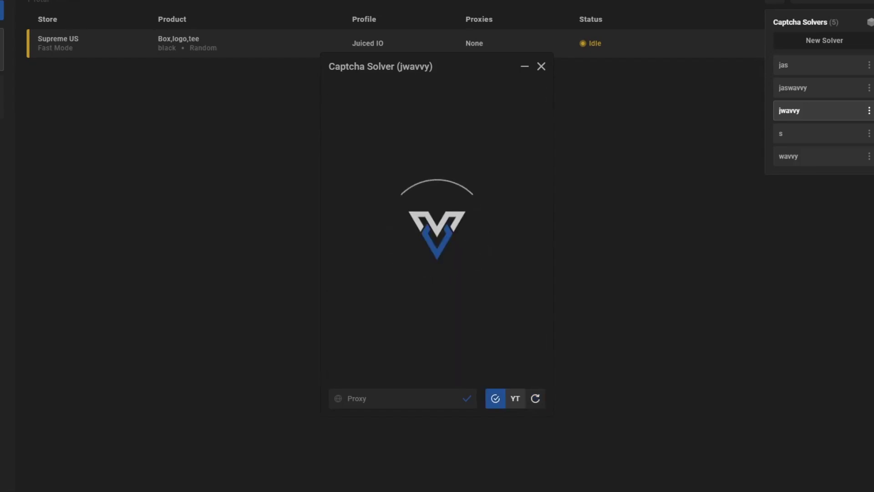
pyautogui.scroll(-2, 433, 230)
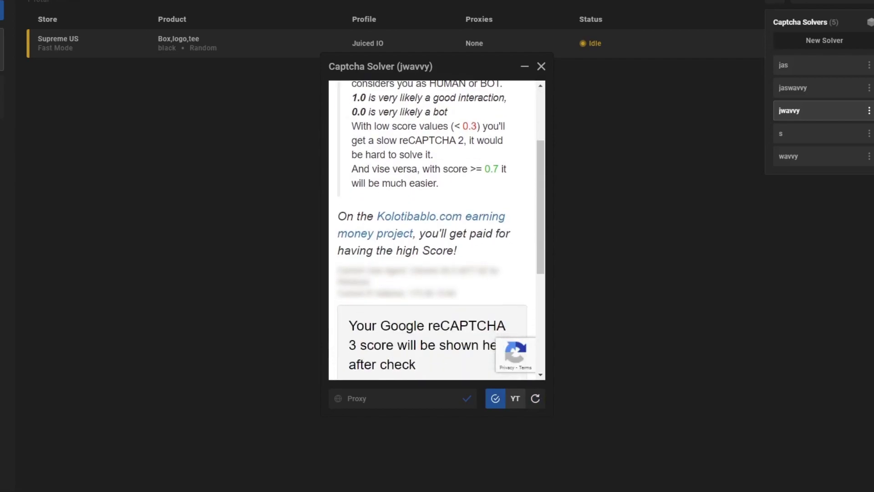
pyautogui.scroll(-2, 432, 230)
pyautogui.moveTo(455, 213); pyautogui.dragTo(356, 212)
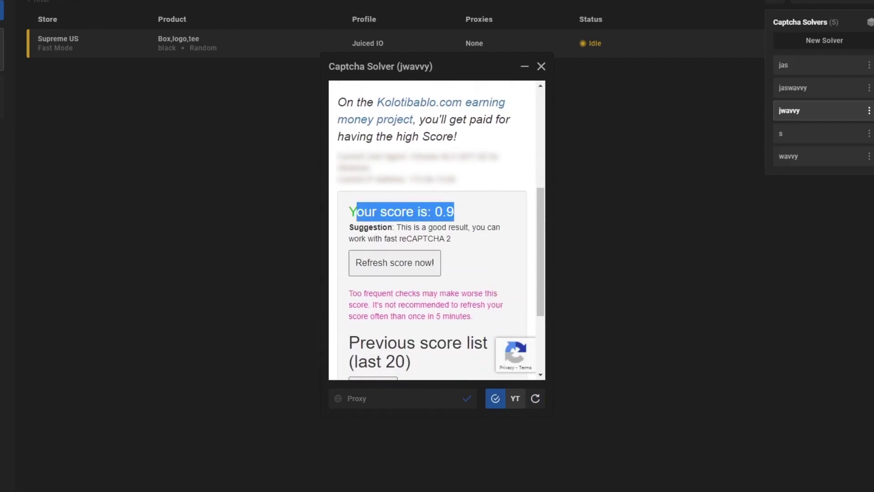
# Switch the jwavvy solver to YouTube, and reset it to its captcha waiting view
pyautogui.click(516, 399)
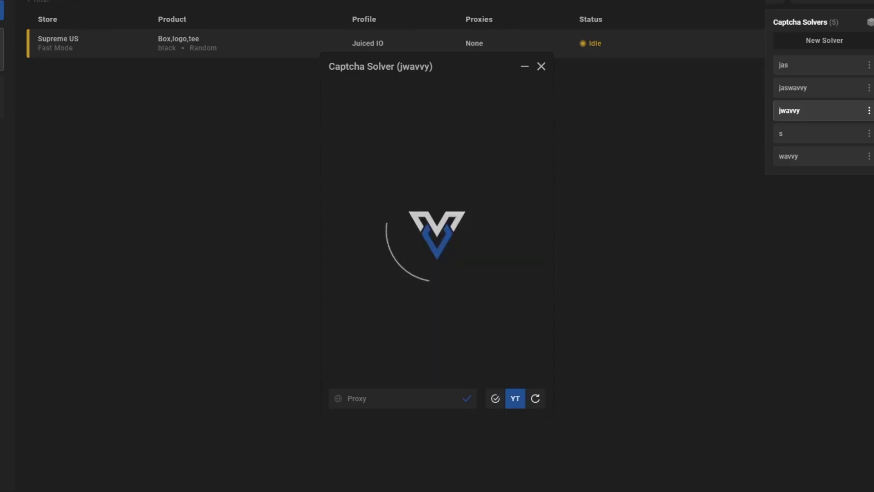
pyautogui.click(536, 399)
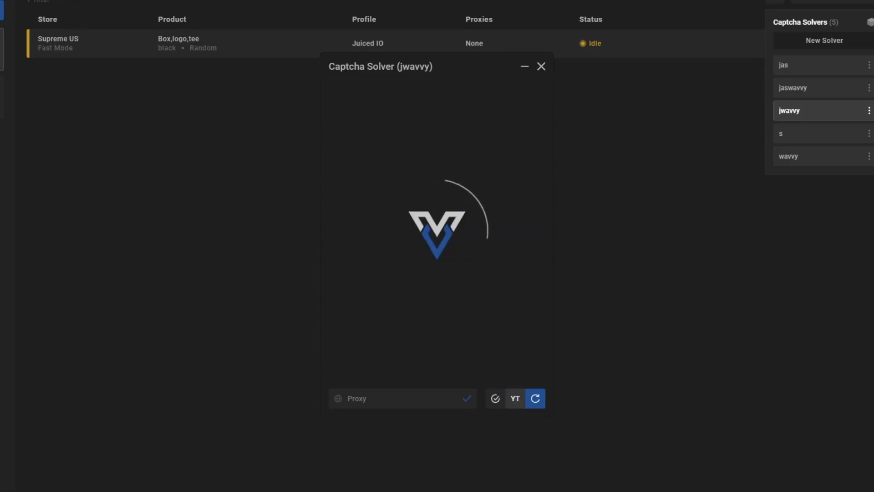
pyautogui.moveTo(438, 64); pyautogui.dragTo(524, 68)
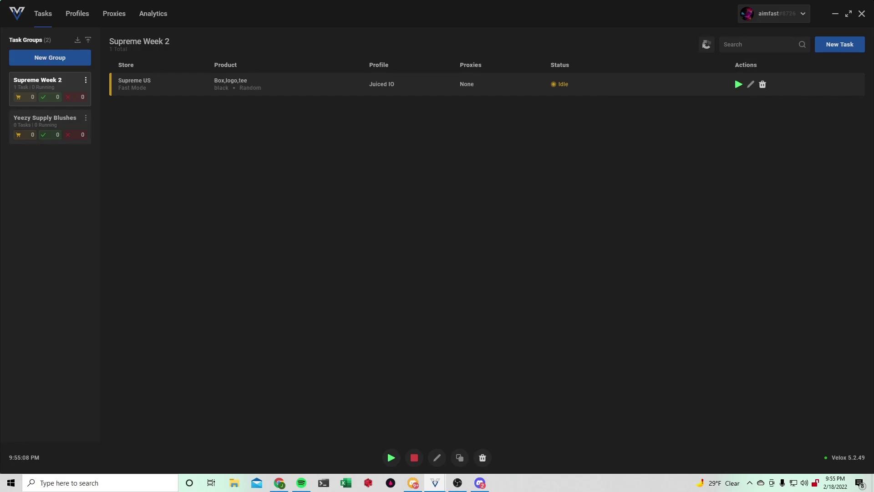
# Review the Yeezy Supply Blushes task group, and look over the profiles and proxies sections
pyautogui.click(50, 125)
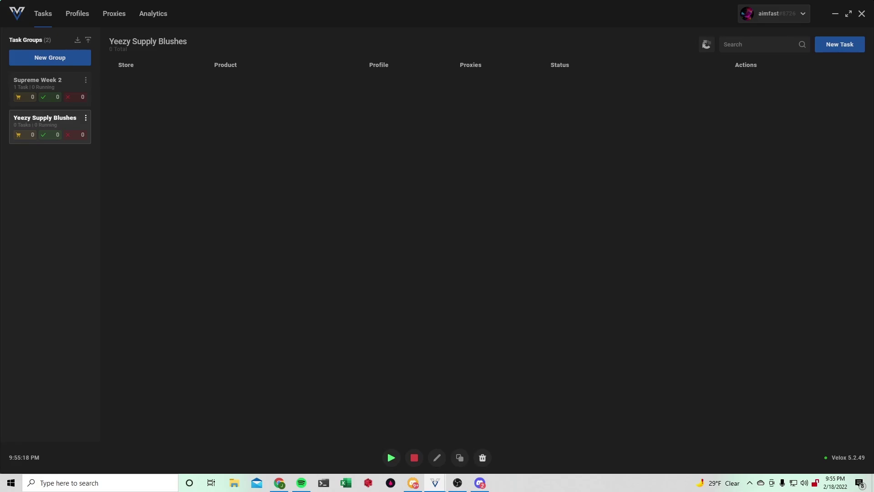
pyautogui.click(78, 13)
pyautogui.click(114, 13)
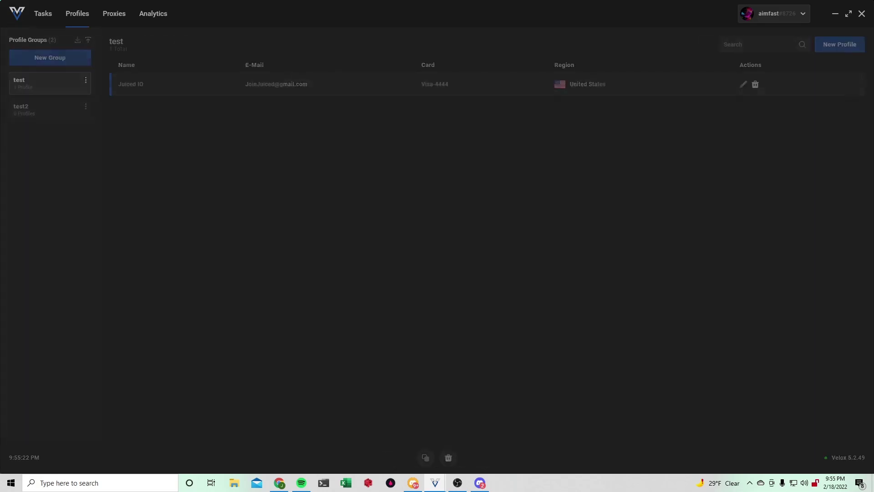